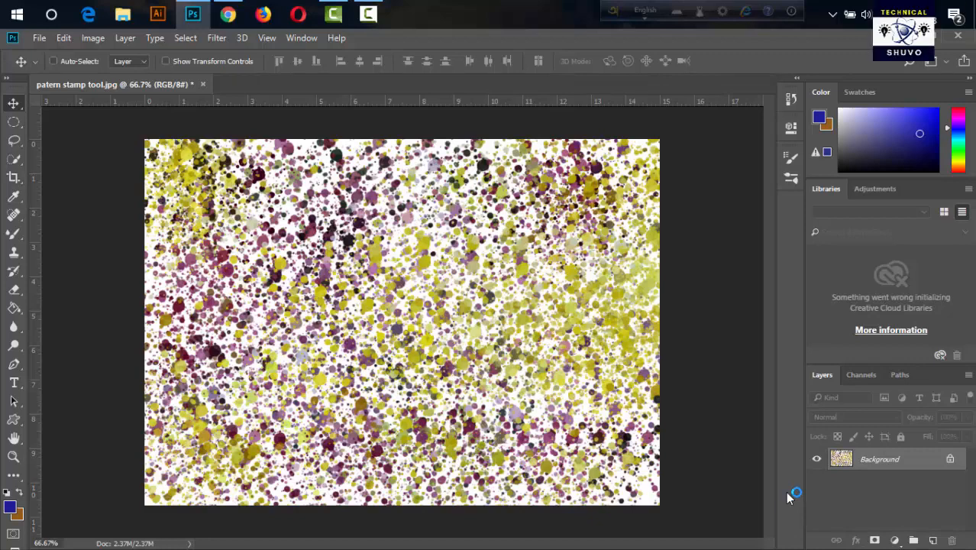
Step: Look over the History Brush and neighbouring retouching tools, and review the recorded history states of the dotted pattern image
key("y")
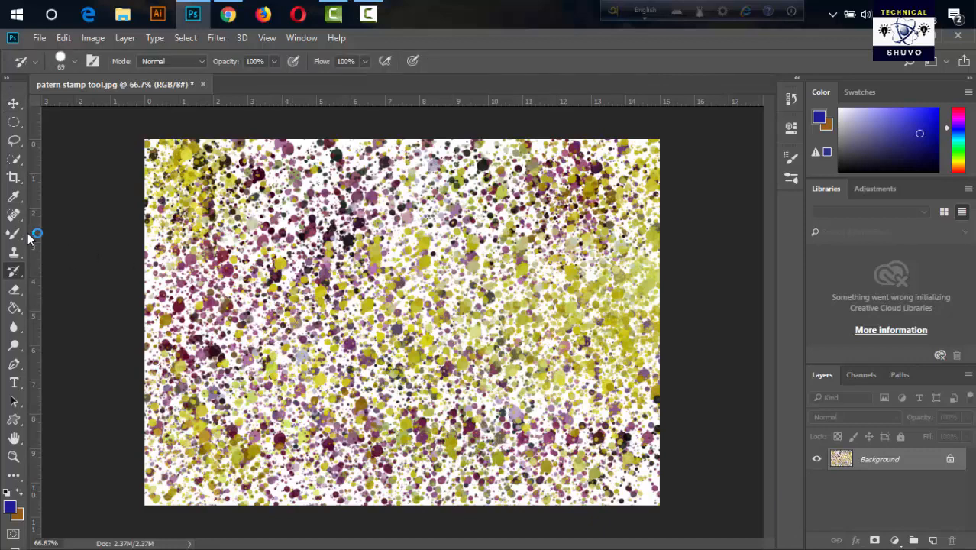
right_click(17, 272)
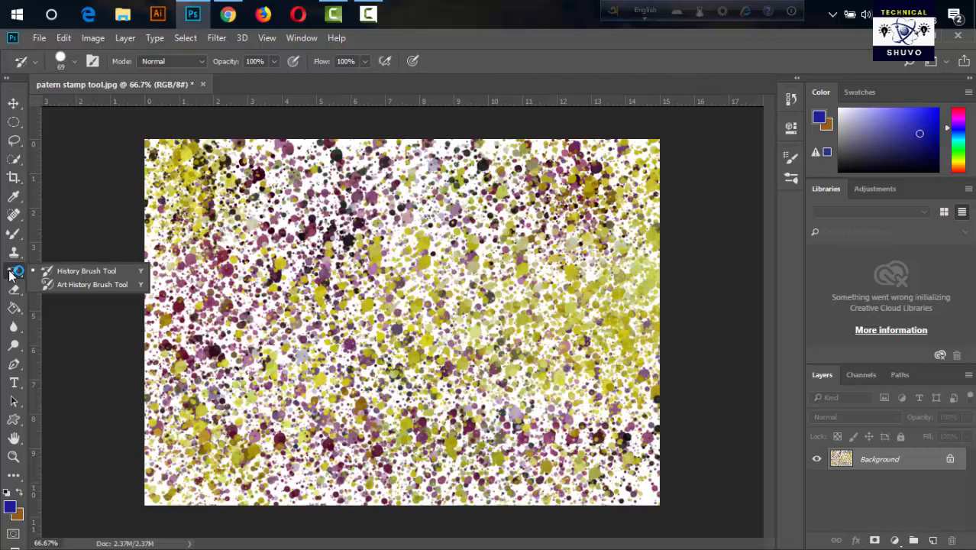
left_click(16, 254)
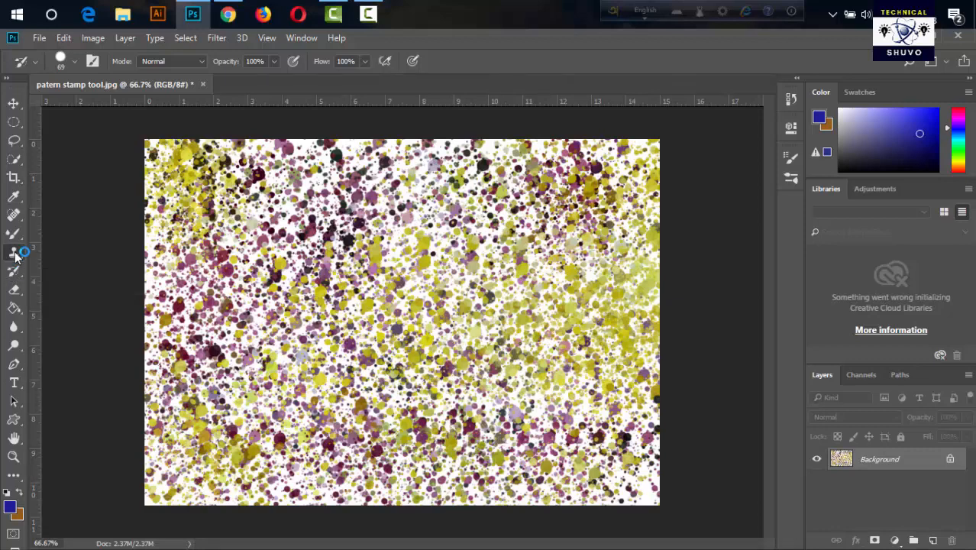
left_click(14, 234)
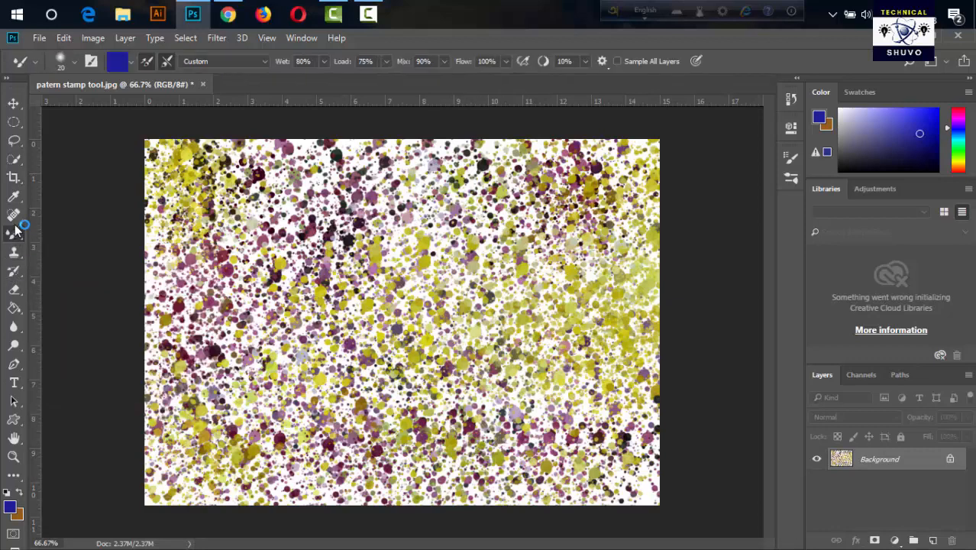
left_click(13, 217)
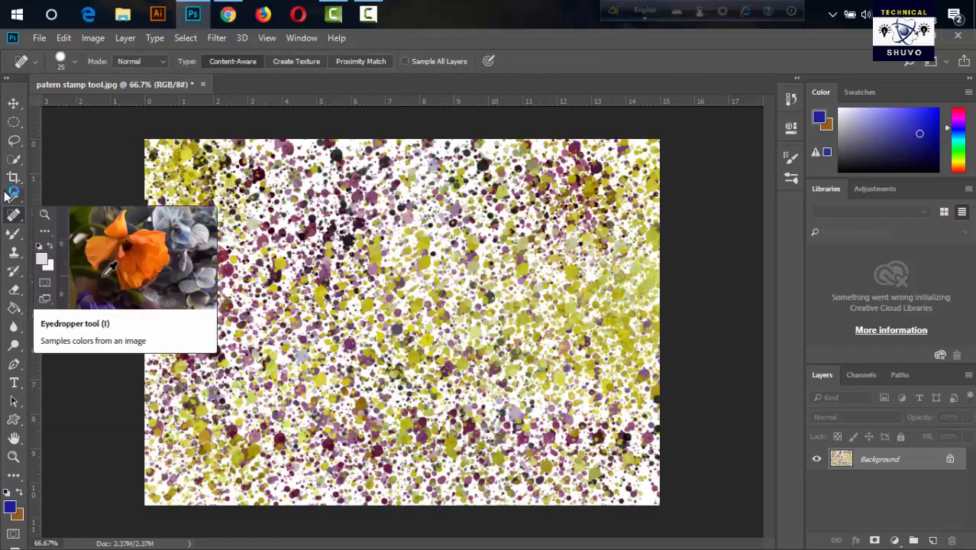
left_click(15, 271)
left_click(16, 257)
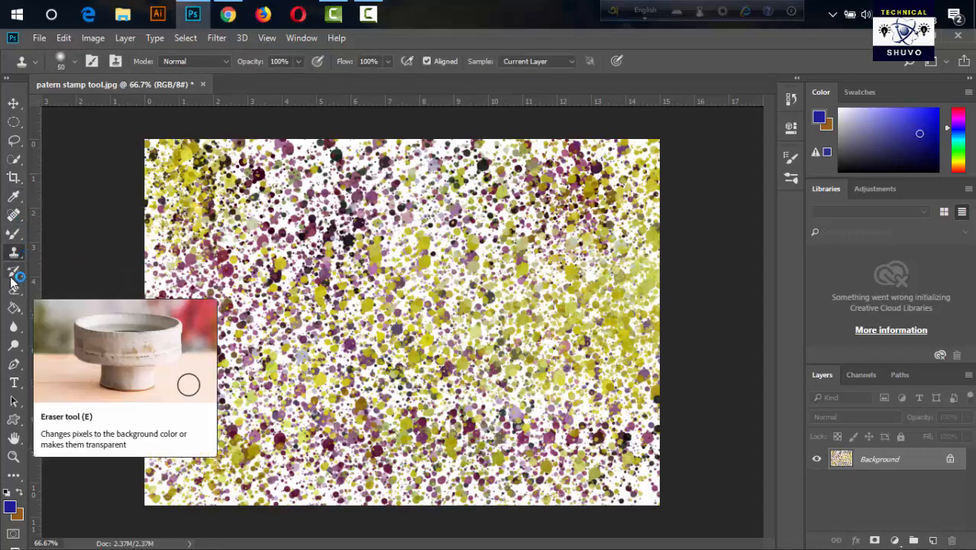
left_click(13, 273)
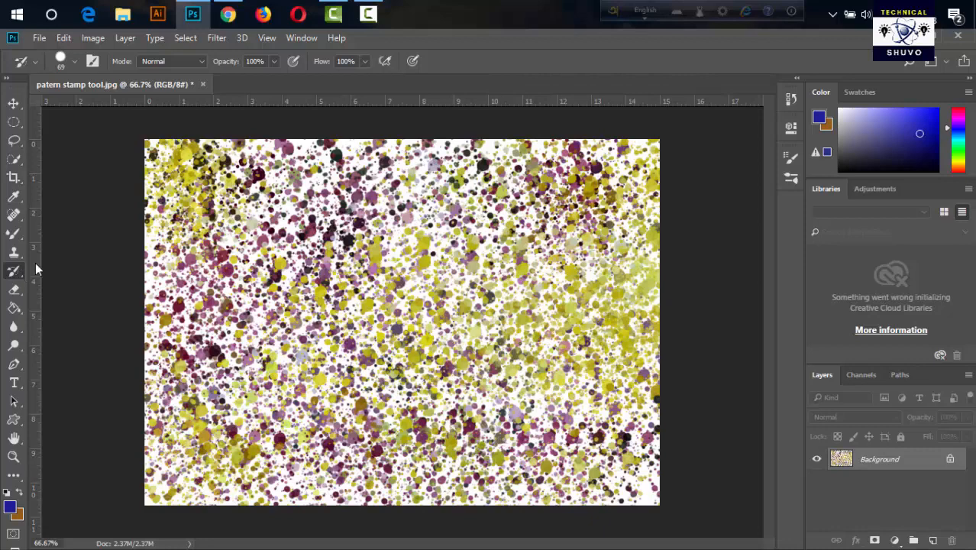
left_click(798, 79)
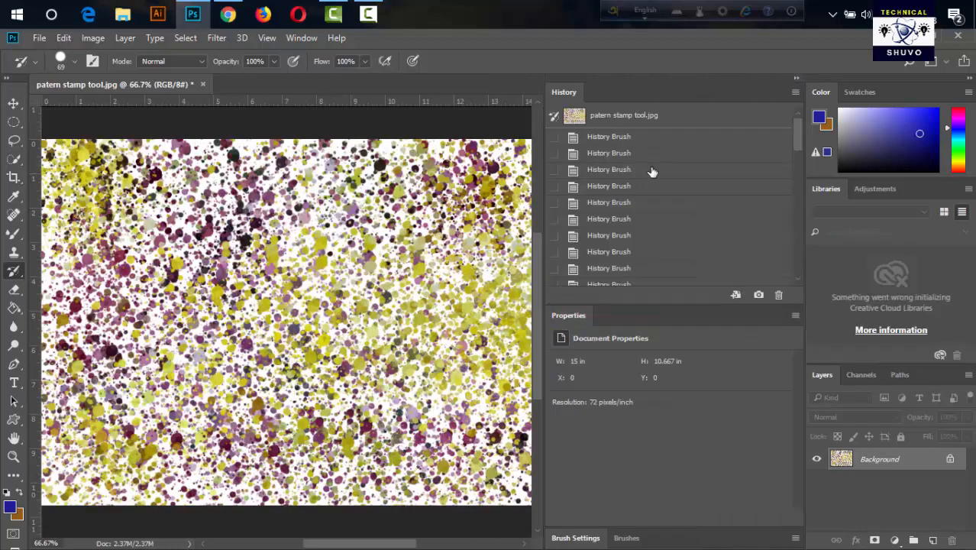
scroll(652, 171, "down", 5)
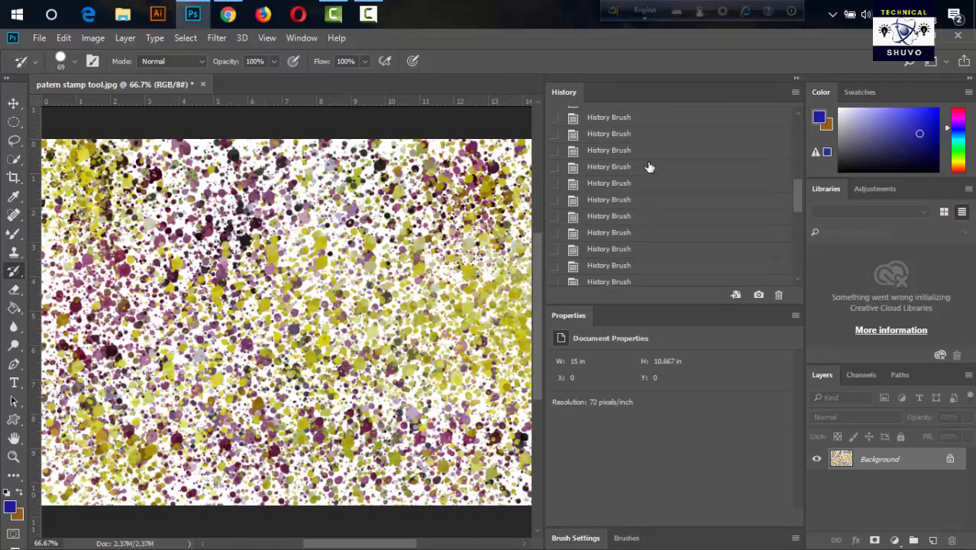
left_click(796, 80)
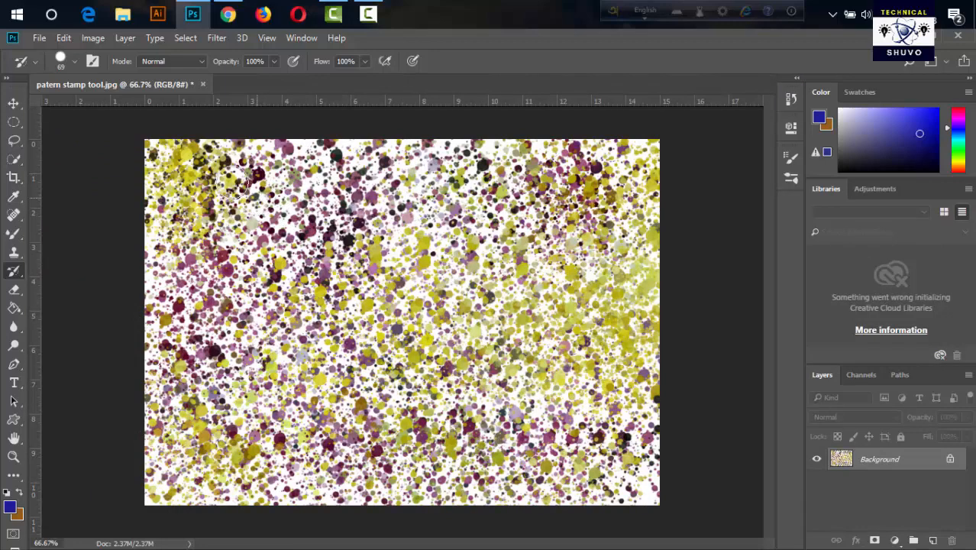
Step: Open the image Flowers-and-leaves-beautiful-girl-Stock-Photo.jpg from the Desktop
left_click(40, 38)
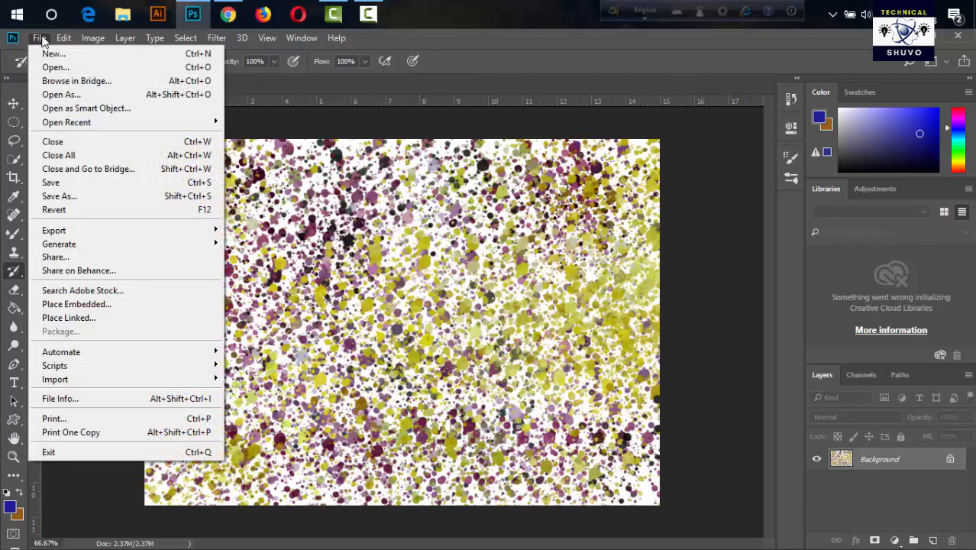
left_click(59, 64)
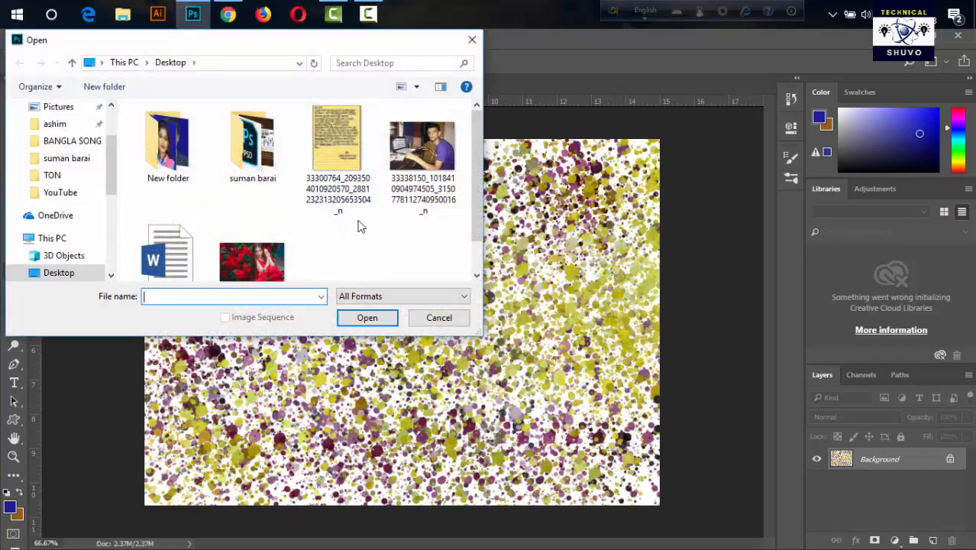
scroll(305, 214, "down", 1)
double_click(260, 222)
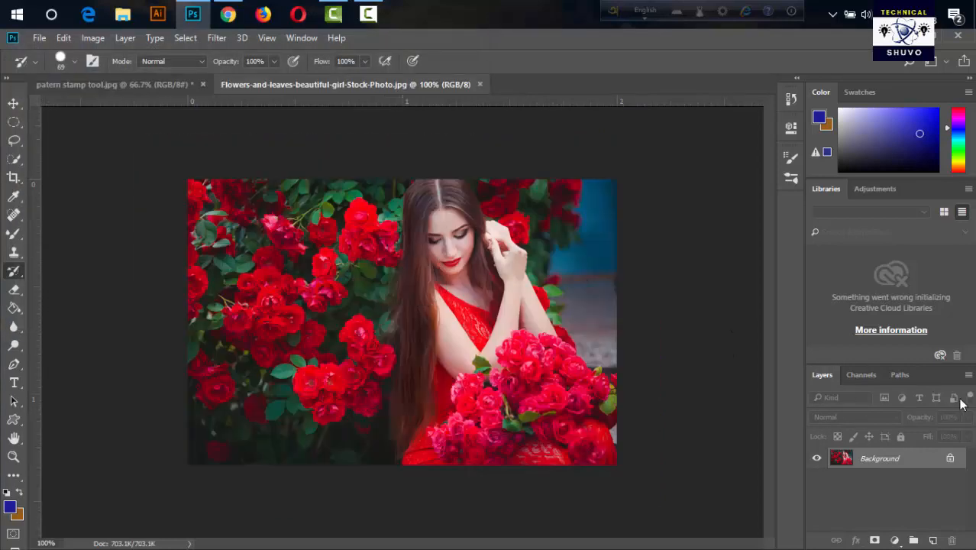
Step: Duplicate the Background layer as Background copy
right_click(902, 460)
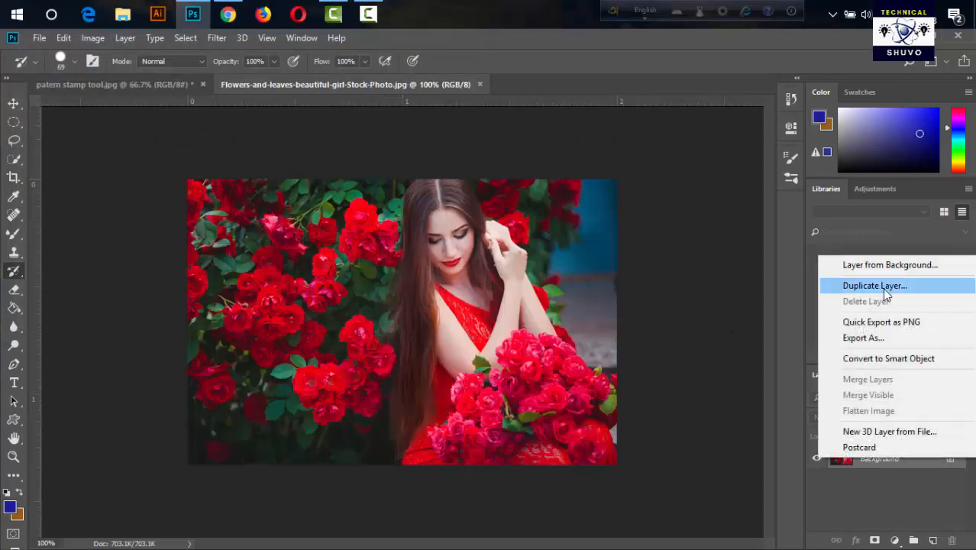
left_click(875, 286)
left_click(616, 157)
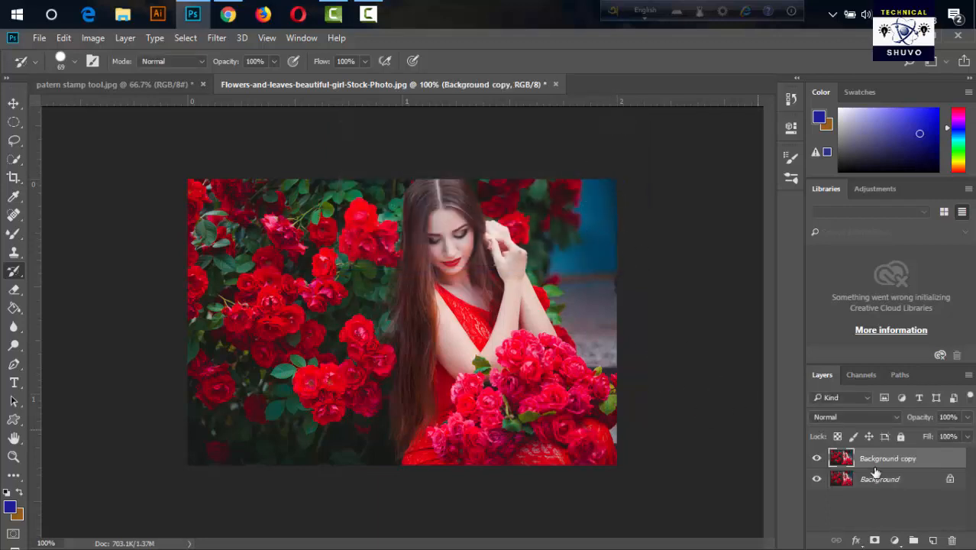
Step: Make a circular selection over the roses beside the woman, fill it with the brown background colour and deselect
left_click(18, 122)
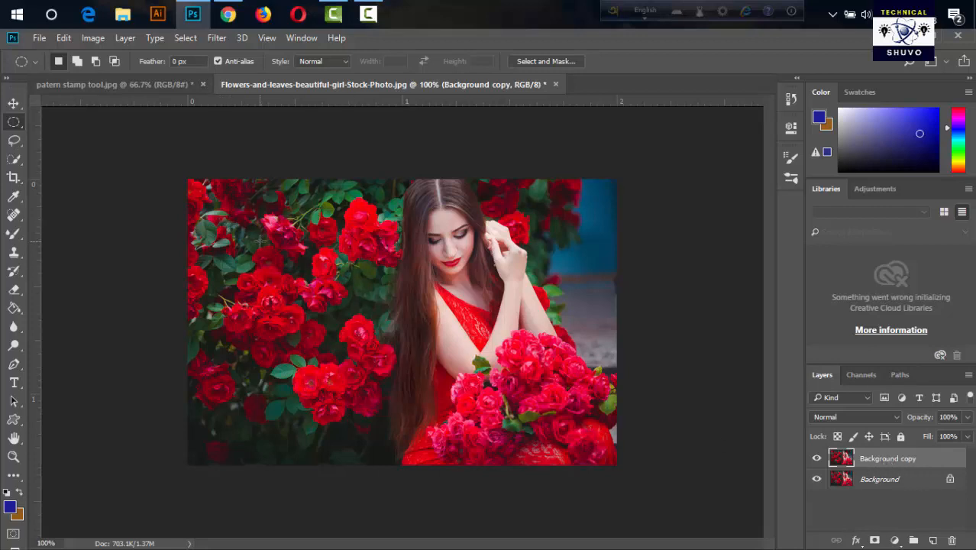
left_click_drag(256, 235, 338, 317)
key("ctrl+BackSpace")
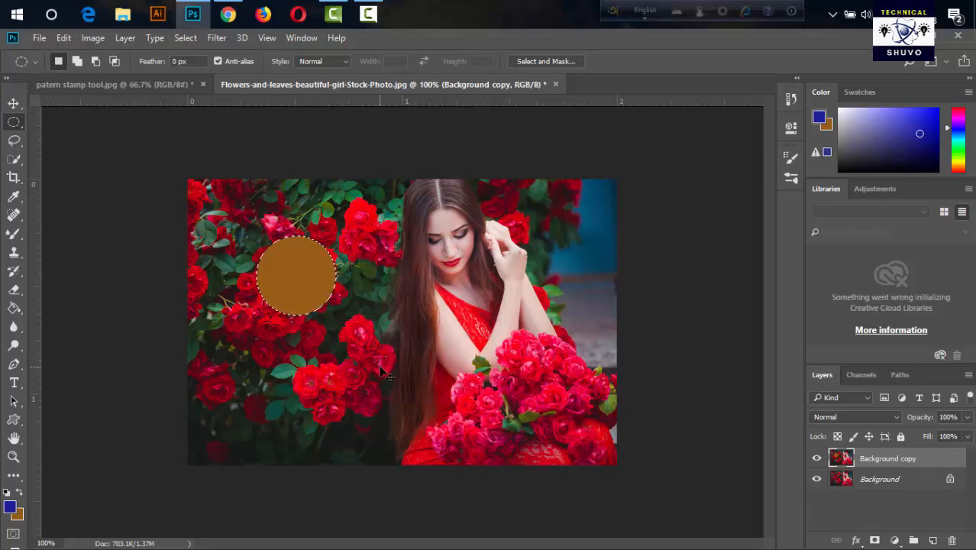
key("ctrl+d")
Step: Lower the opacity of the Background copy layer to 63%
left_click(968, 418)
left_click_drag(965, 437, 943, 436)
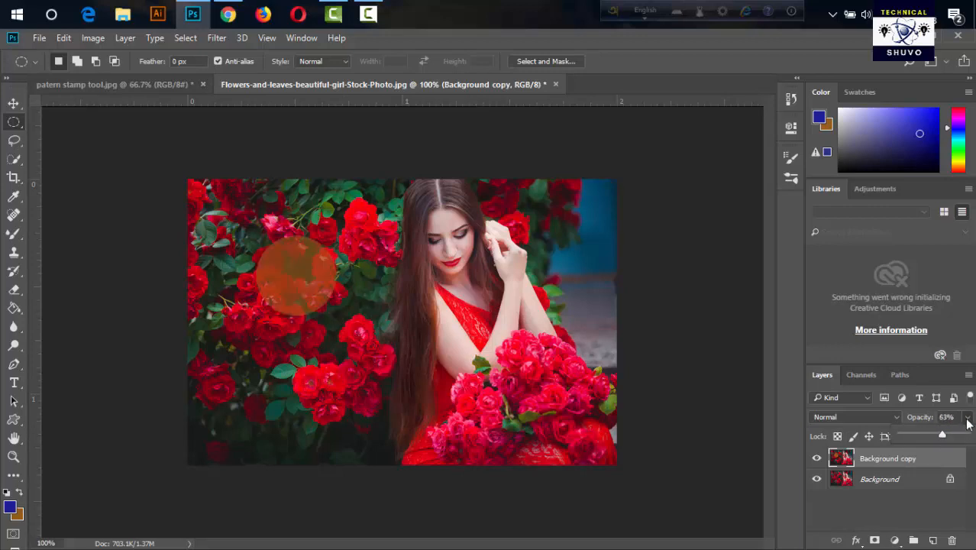
left_click(967, 425)
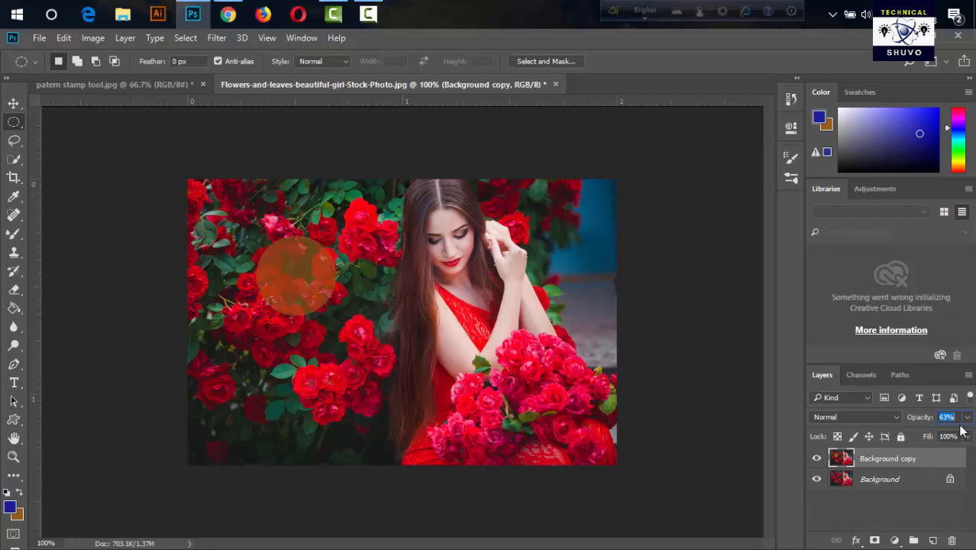
Step: Outline a six-sided selection with the Polygonal Lasso around the roses and leaves below the filled circle
left_click(13, 141)
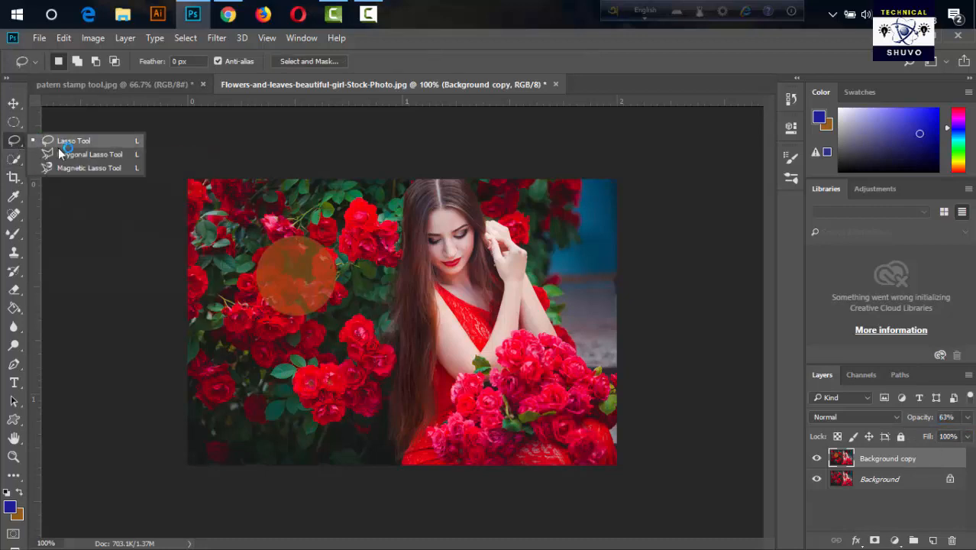
left_click(69, 156)
left_click(254, 353)
left_click(298, 334)
left_click(340, 344)
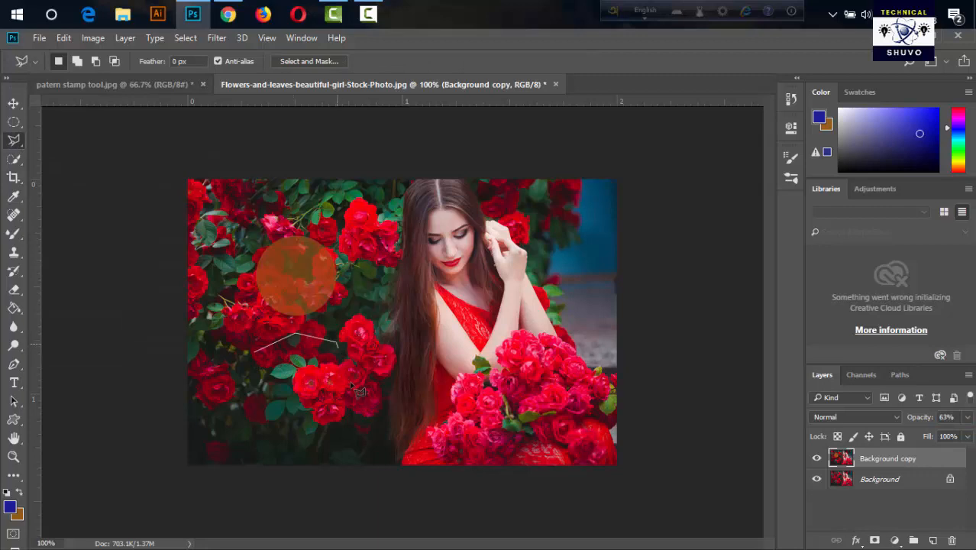
left_click(350, 382)
left_click(271, 405)
left_click(240, 375)
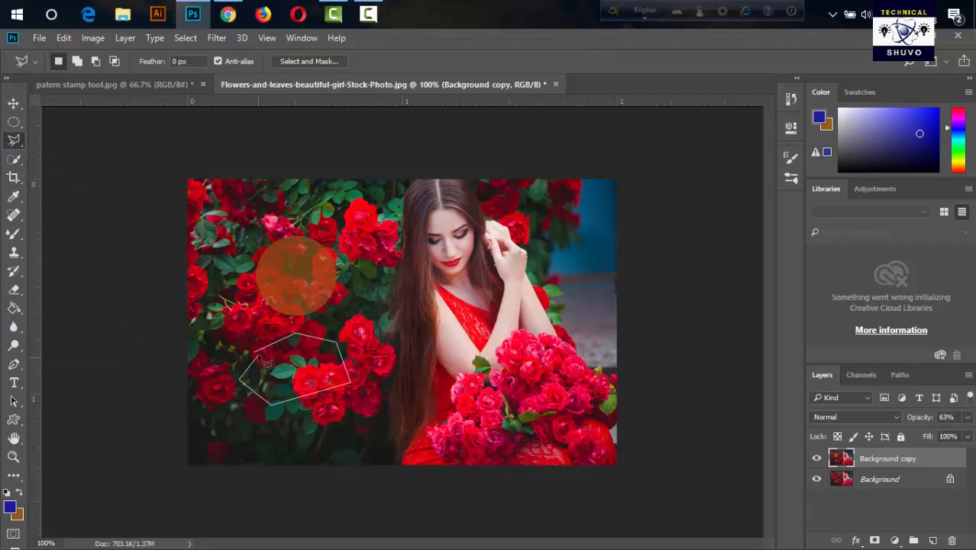
left_click(254, 353)
Step: Move the selected piece of roses up so it partly overlaps the brown circle
left_click(13, 103)
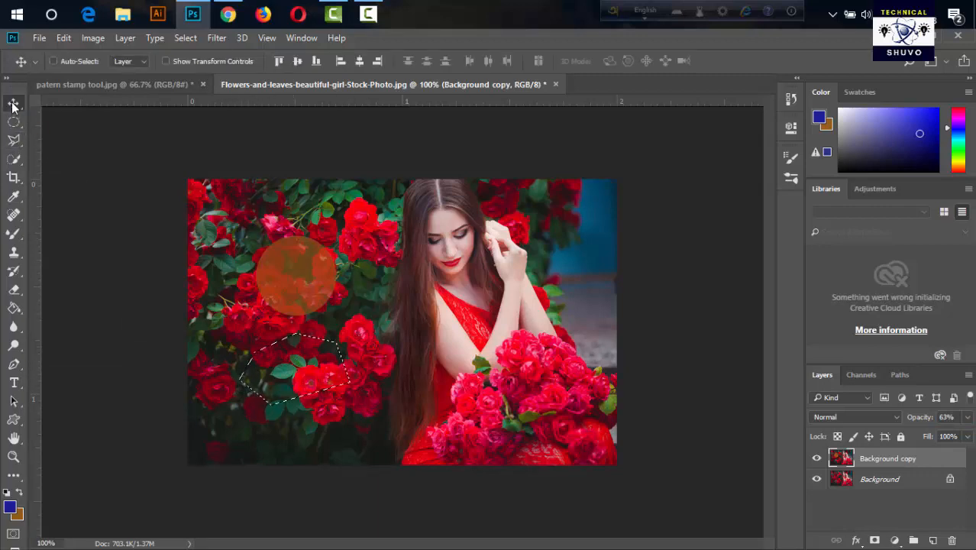
mouse_move(291, 356)
left_mouse_down()
mouse_move(294, 336)
mouse_move(263, 288)
mouse_move(299, 332)
mouse_move(280, 350)
left_mouse_up()
left_click_drag(320, 396, 281, 307)
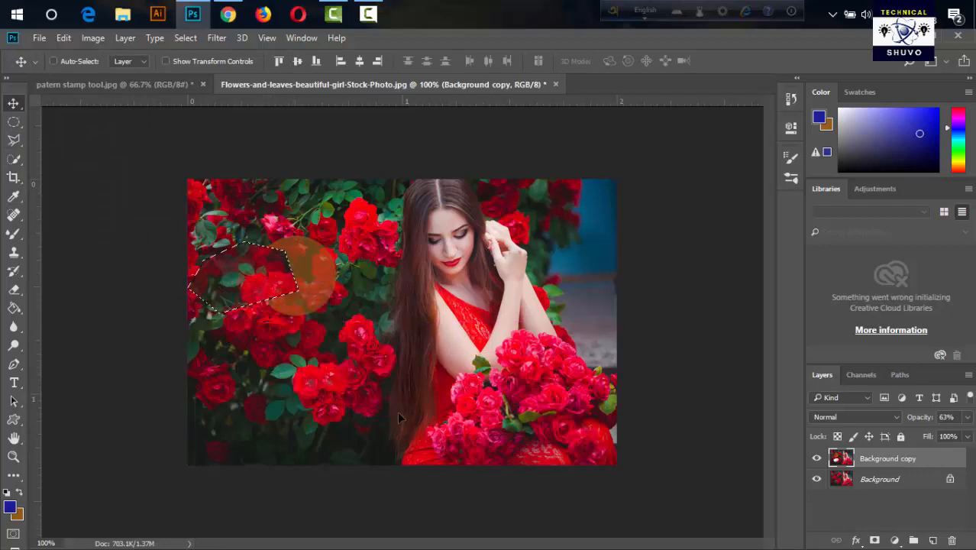
Step: Hide the Background layer and set the opacity of the Background copy layer to 100%
left_click(818, 479)
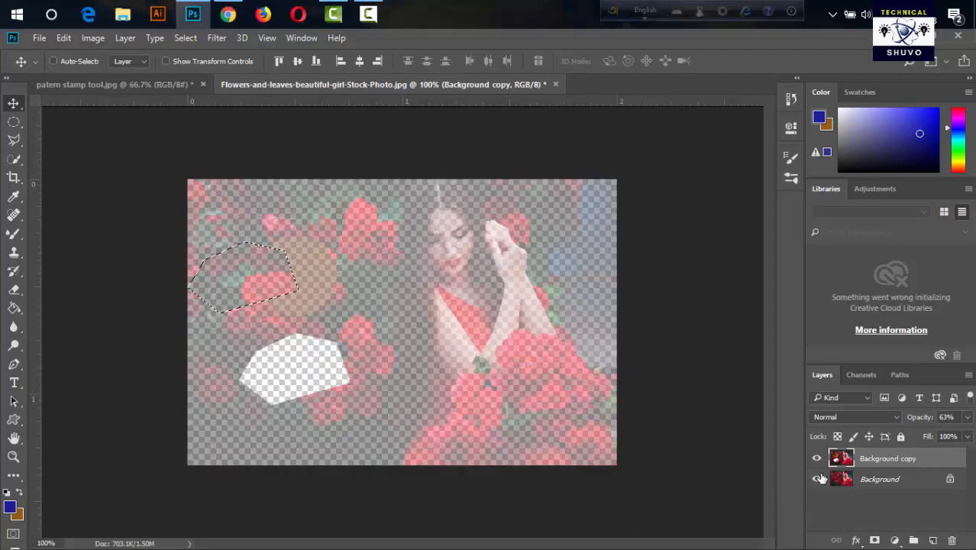
left_click(818, 479)
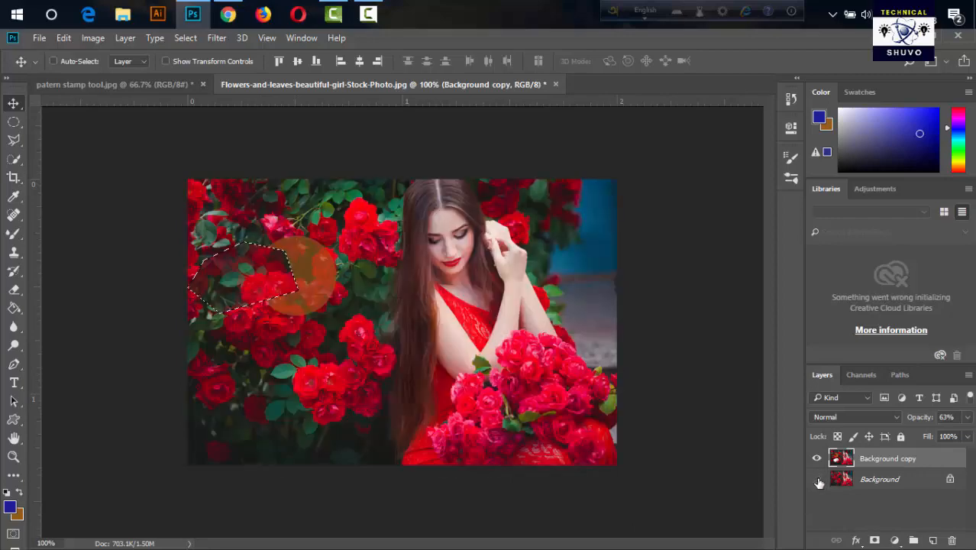
left_click(818, 479)
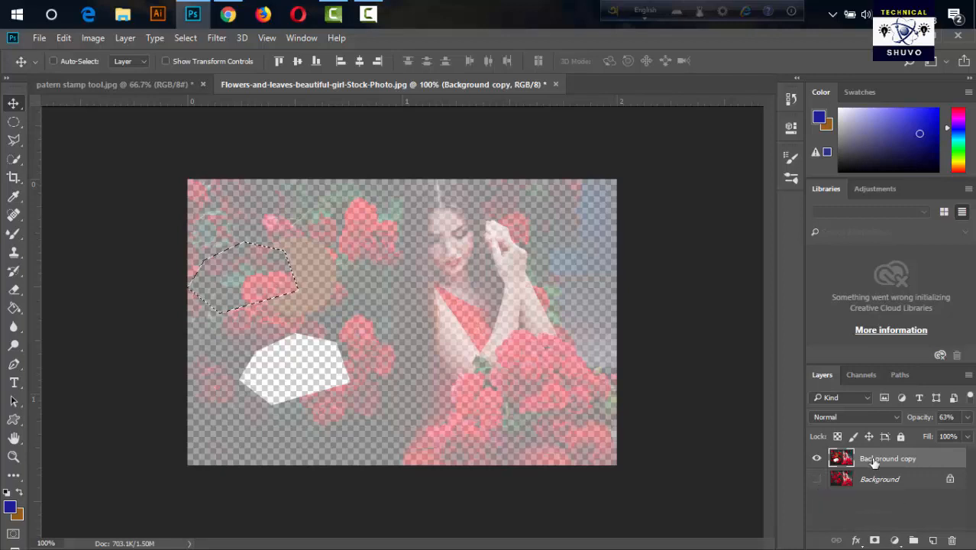
left_click(968, 418)
left_click_drag(890, 441, 967, 434)
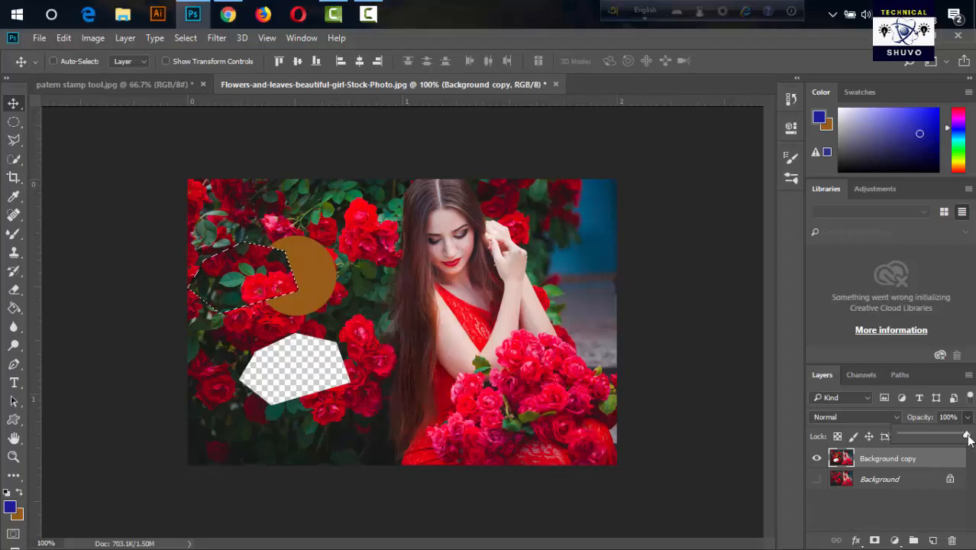
mouse_move(966, 435)
left_mouse_down()
mouse_move(926, 436)
mouse_move(967, 436)
left_mouse_up()
Step: Activate the History Brush on the Background copy layer with a size of 95 px and 100% hardness
left_click(894, 480)
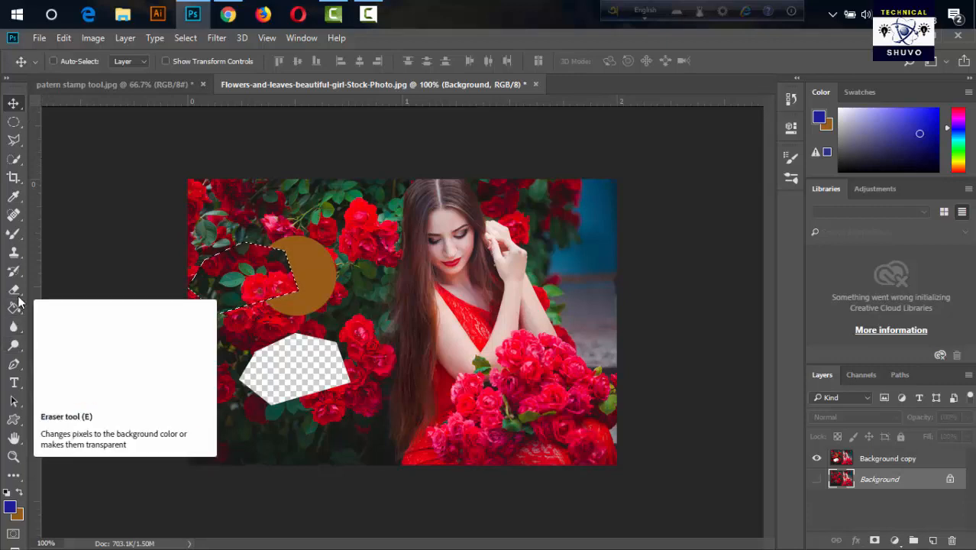
left_click_drag(13, 272, 61, 265)
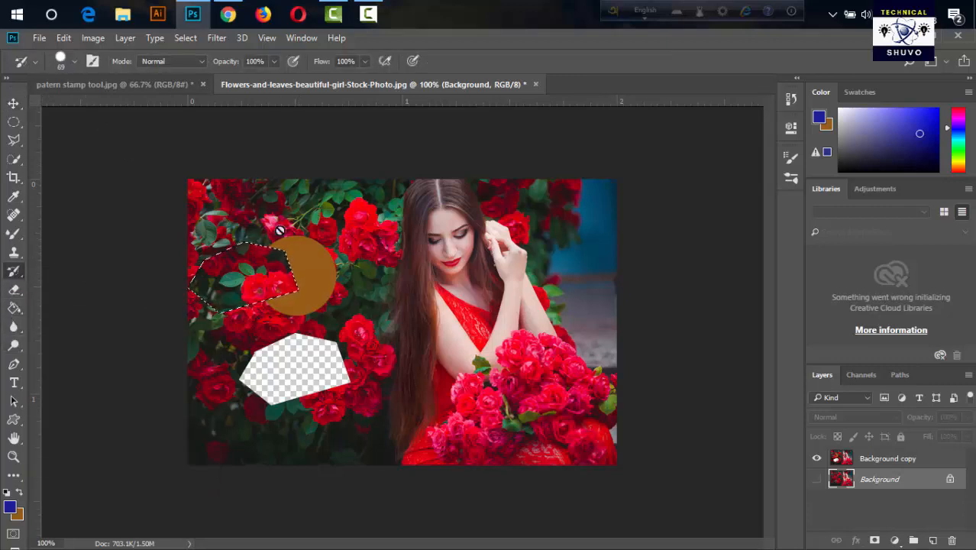
left_click(886, 461)
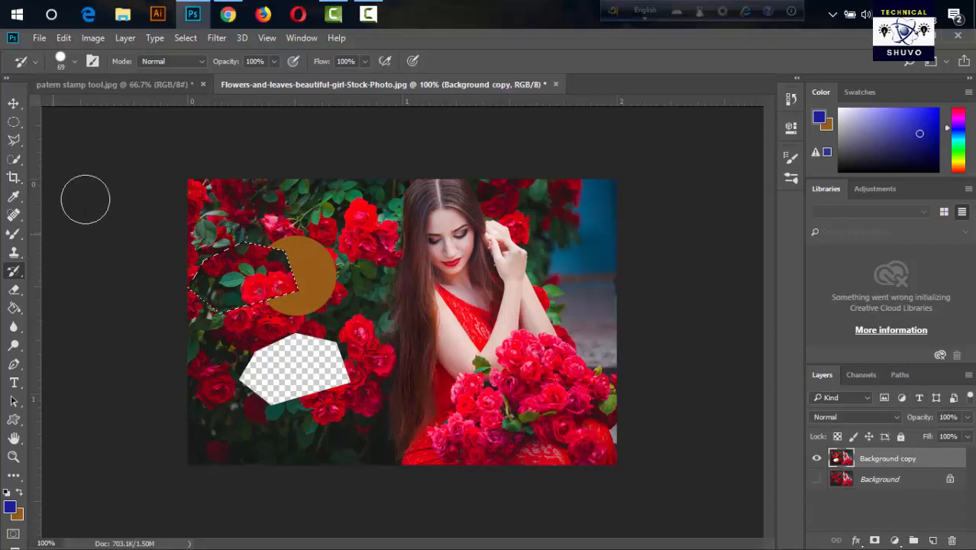
left_click(74, 61)
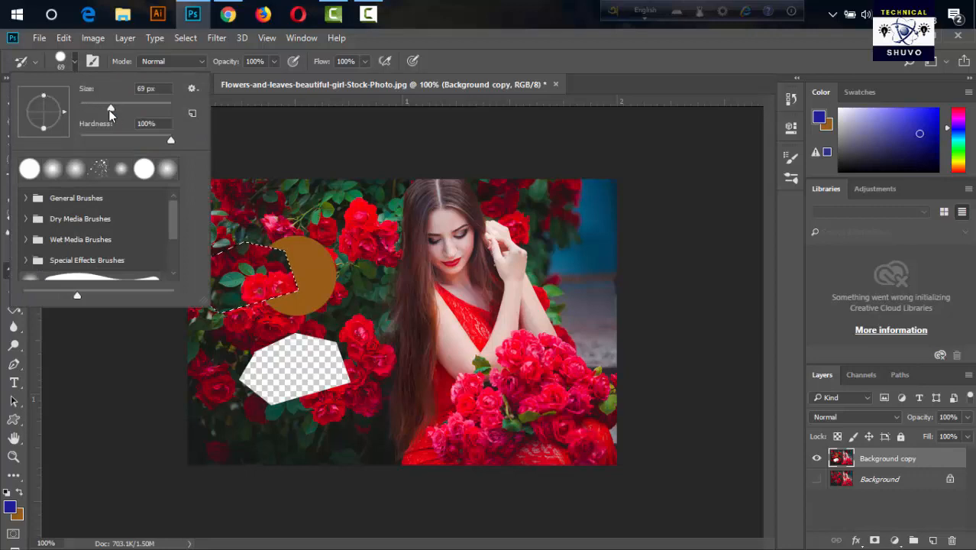
left_click_drag(111, 109, 122, 109)
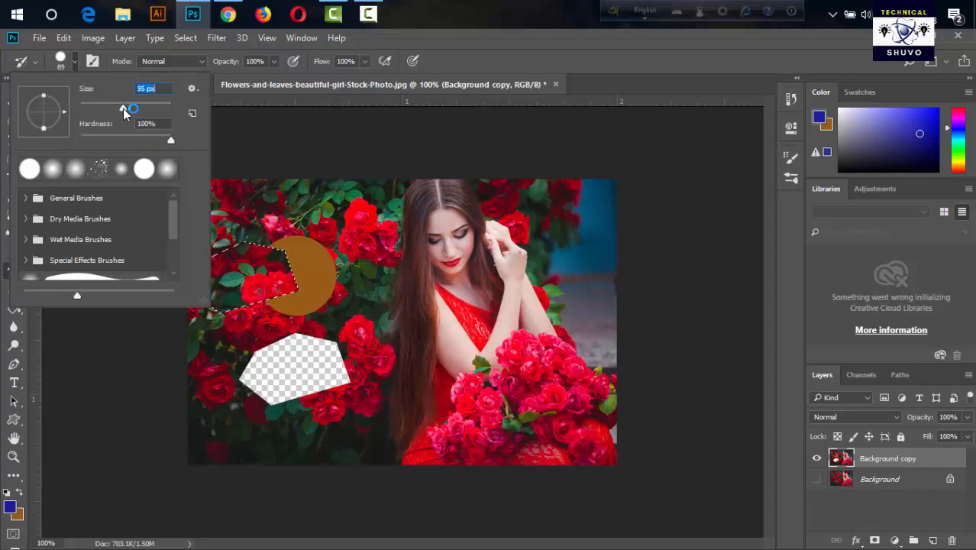
left_click_drag(170, 140, 168, 141)
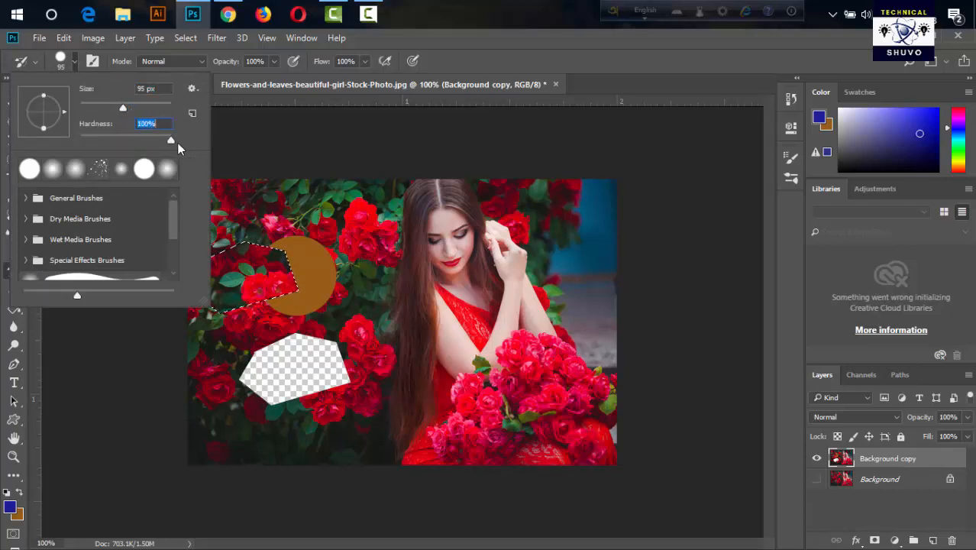
Step: Clear the selection and paint with the History Brush over the brown circle and the transparent cut-out to restore the original roses
left_click(324, 236)
key("ctrl+d")
mouse_move(269, 230)
left_mouse_down()
mouse_move(248, 418)
mouse_move(232, 382)
mouse_move(235, 452)
mouse_move(307, 545)
mouse_move(290, 328)
mouse_move(283, 360)
mouse_move(312, 205)
left_mouse_up()
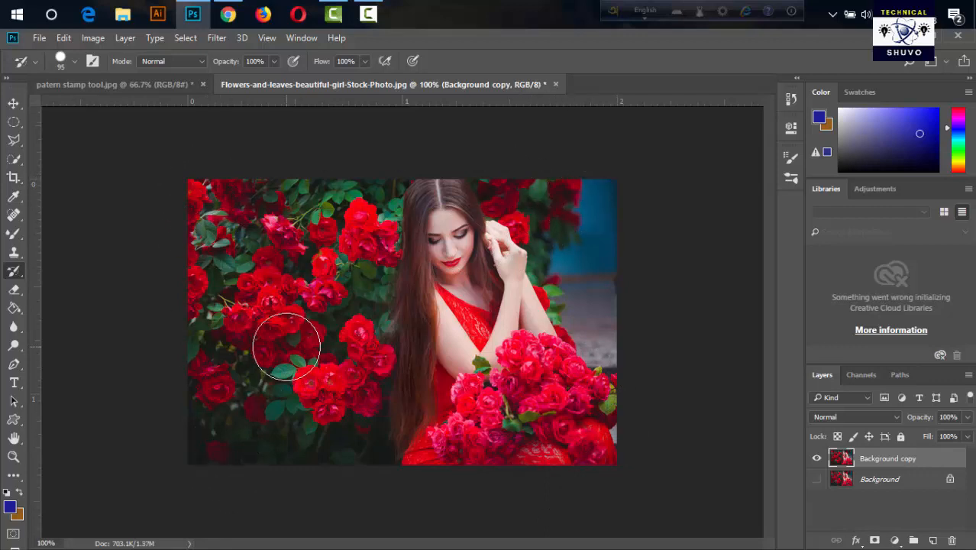
Step: Go back in the image history to a state before the selection was cleared and the damaged areas were restored
left_click(791, 99)
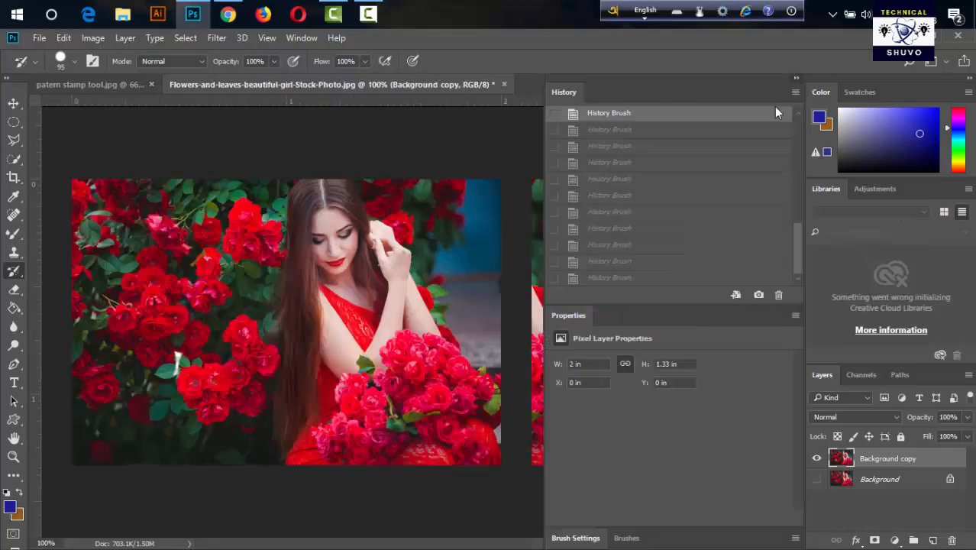
scroll(669, 169, "up", 5)
left_click(651, 127)
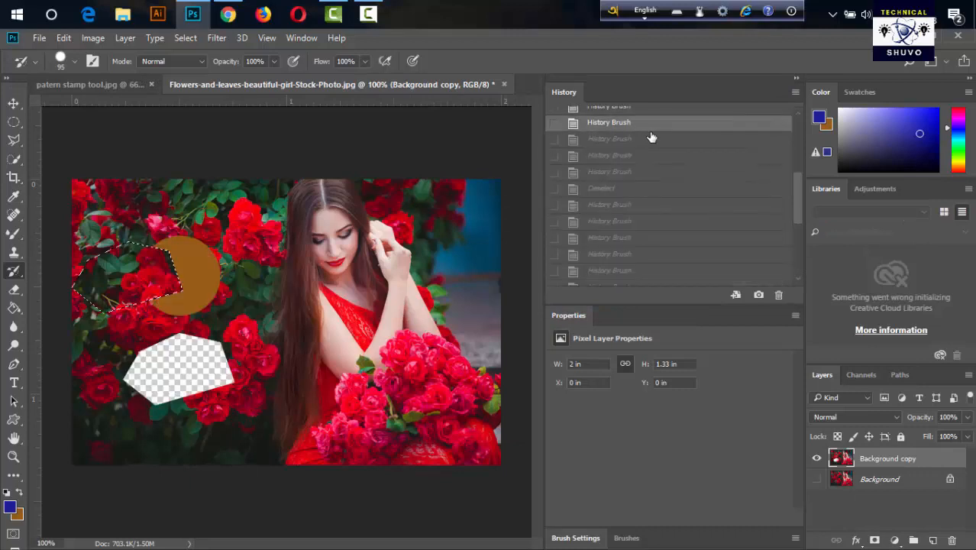
scroll(672, 130, "up", 3)
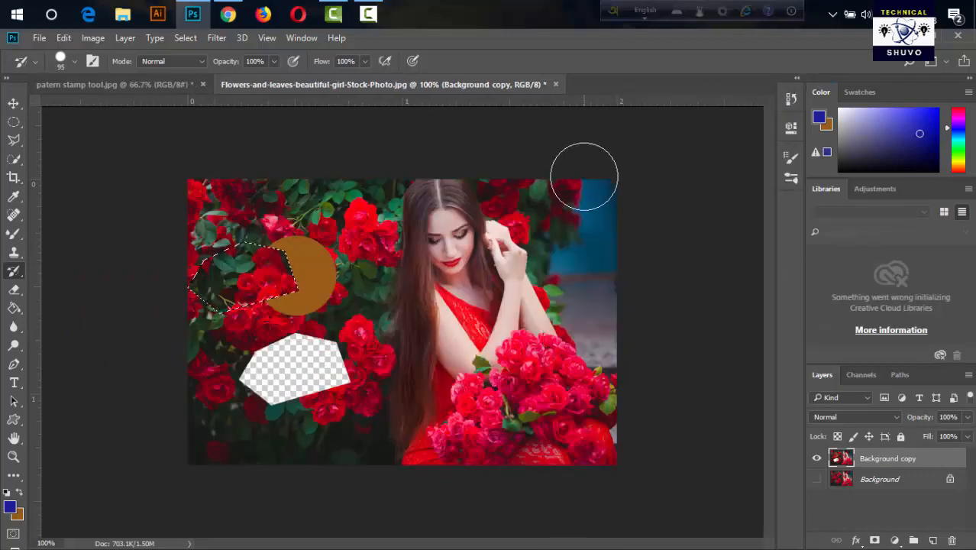
Step: Deselect and repaint the brown circle and the transparent cut-out with the History Brush to bring back the original image
key("ctrl+d")
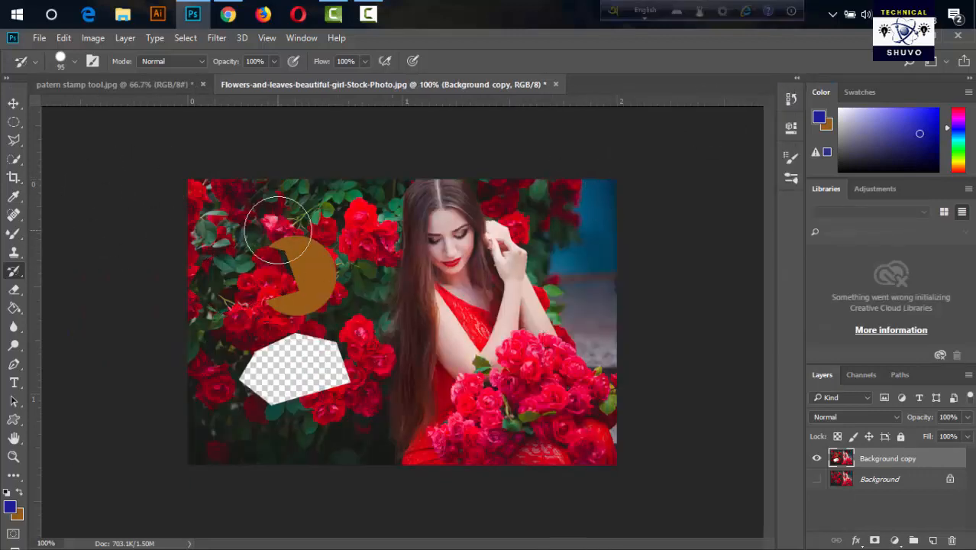
mouse_move(279, 229)
left_mouse_down()
mouse_move(314, 405)
mouse_move(315, 336)
mouse_move(322, 372)
mouse_move(258, 296)
mouse_move(248, 416)
mouse_move(242, 295)
mouse_move(268, 338)
mouse_move(402, 290)
mouse_move(297, 248)
left_mouse_up()
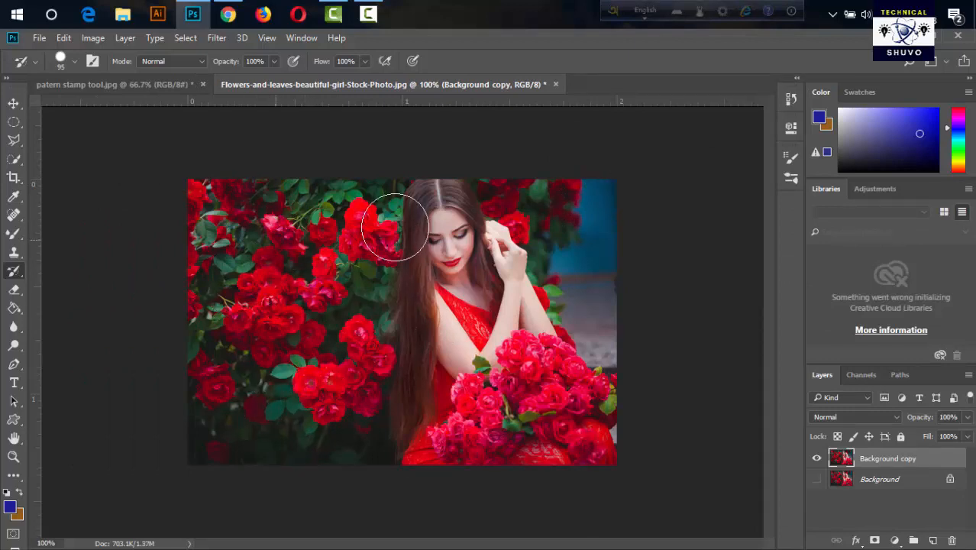